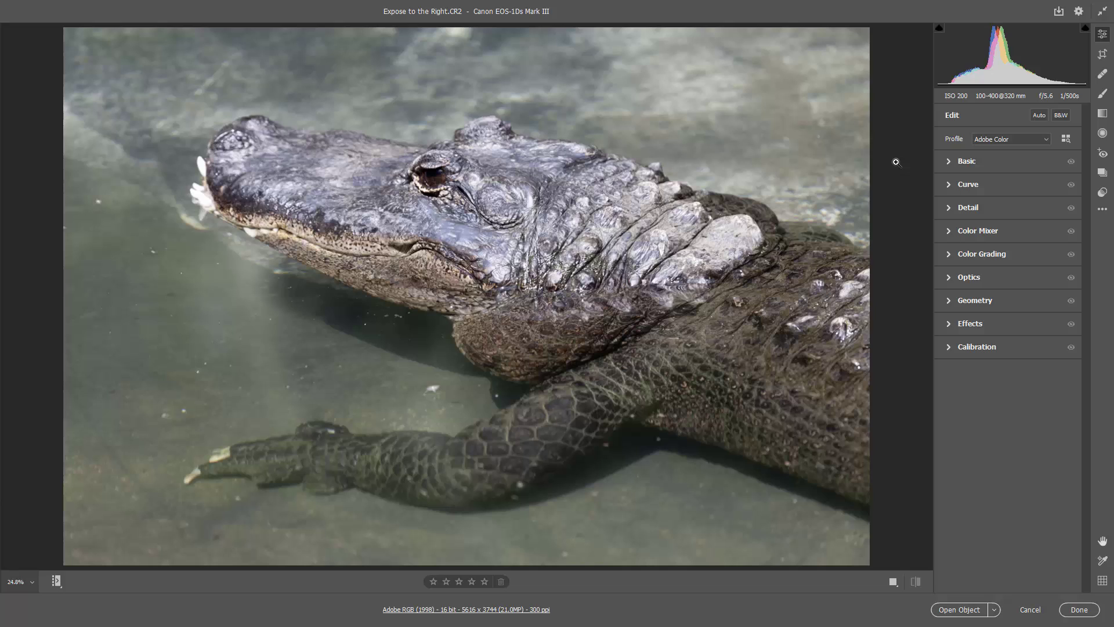
Lower Highlights to -93 and raise Shadows to +95 on the Expose to the Right raw photo
{"action": "left_click", "coordinate": [898, 162]}
{"action": "left_click", "coordinate": [948, 162]}
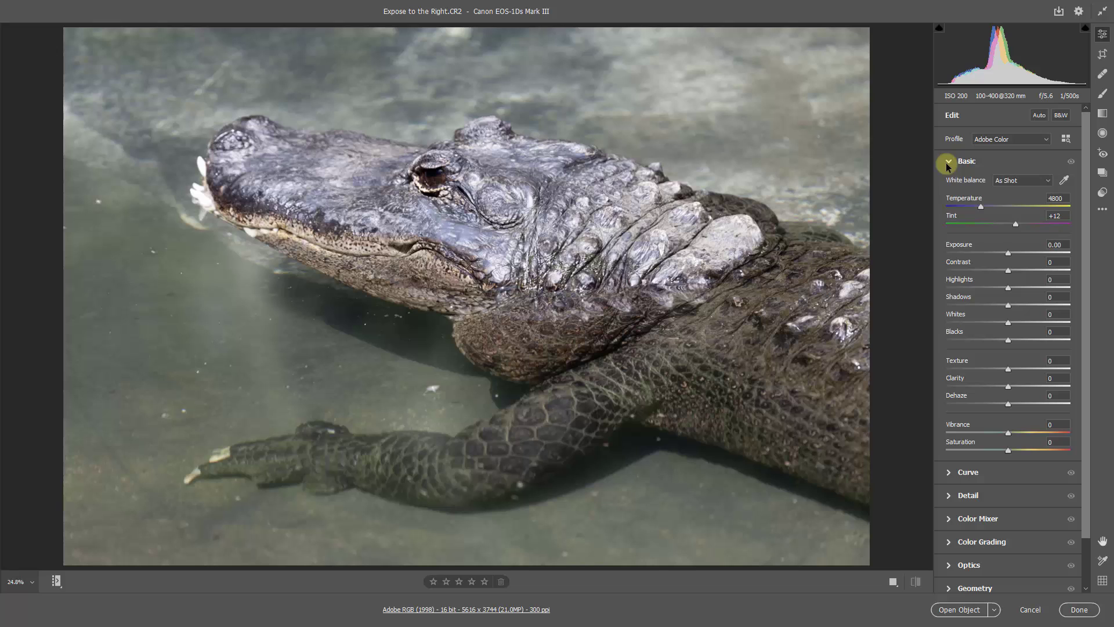
{"action": "left_click", "coordinate": [947, 288]}
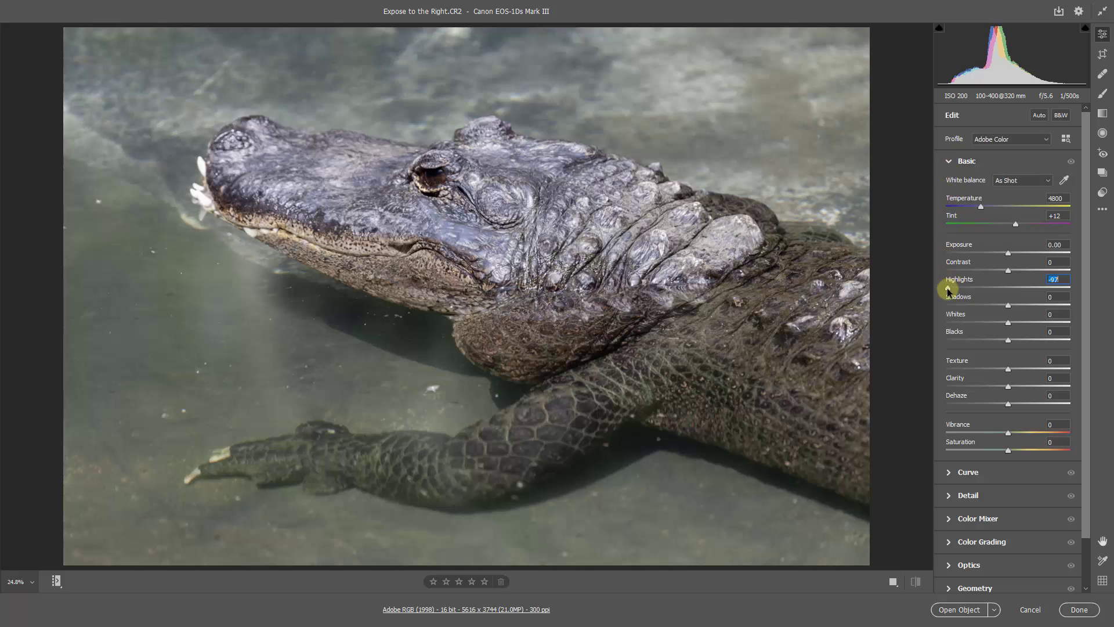
{"action": "left_click_drag", "start_coordinate": [947, 289], "coordinate": [951, 290]}
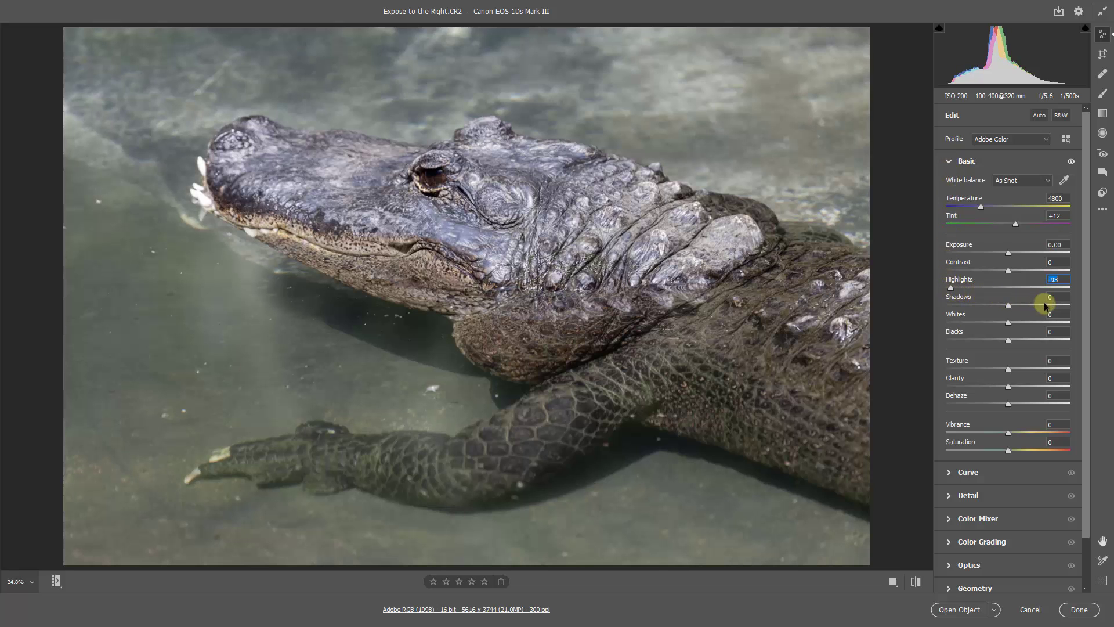
{"action": "left_click", "coordinate": [1067, 305]}
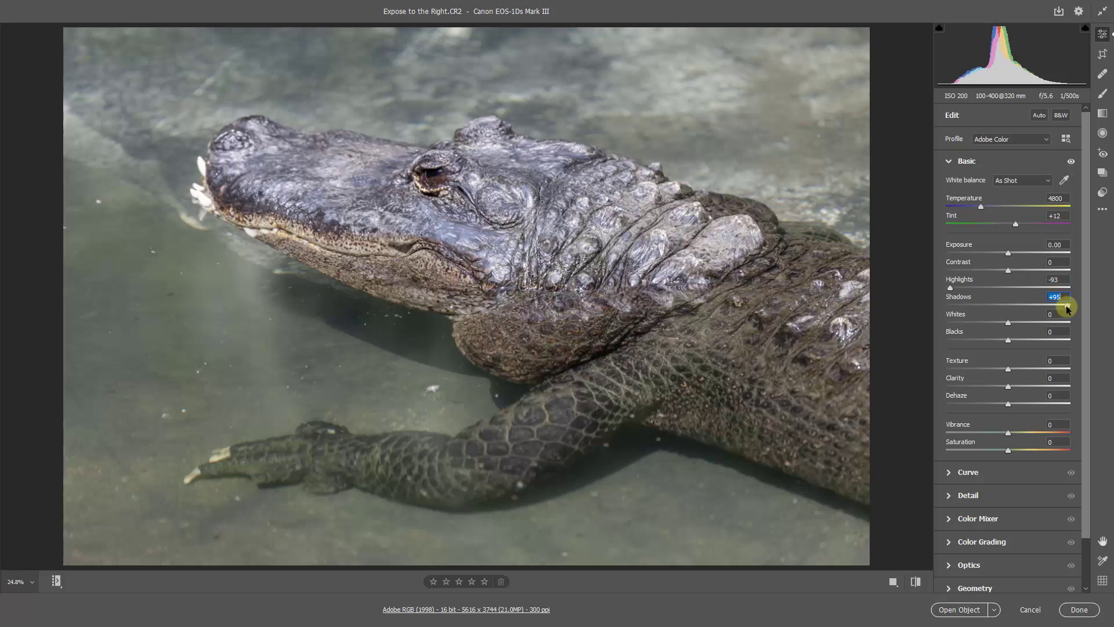
Darken the photo with an Exposure of -0.85 and warm its white balance to a Temperature of 5050
{"action": "left_click", "coordinate": [1010, 255]}
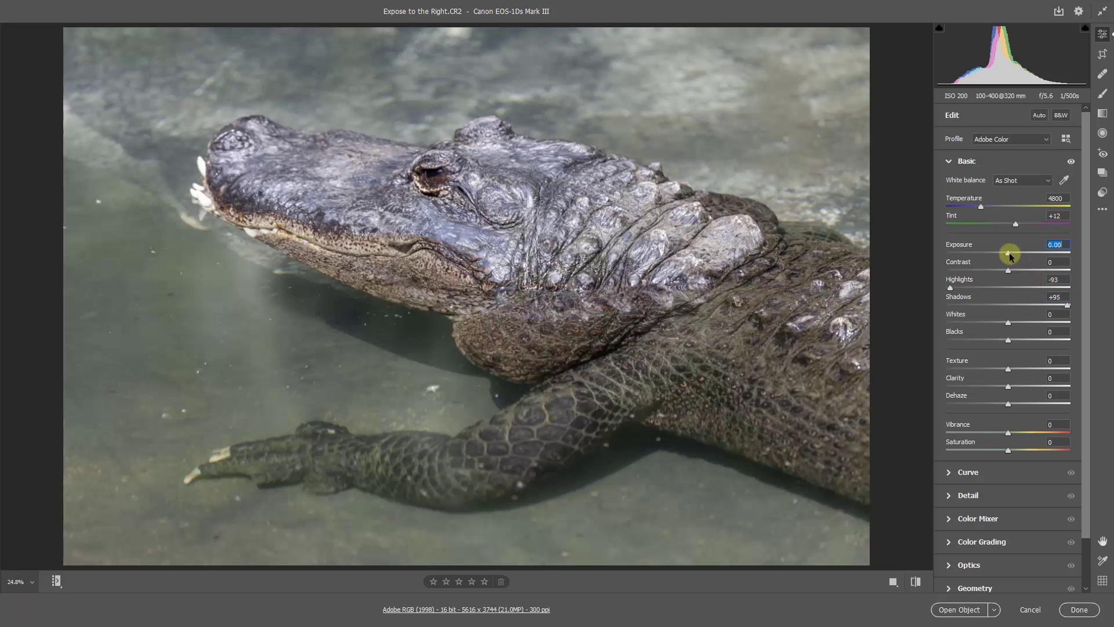
{"action": "left_click_drag", "start_coordinate": [1009, 256], "coordinate": [998, 255]}
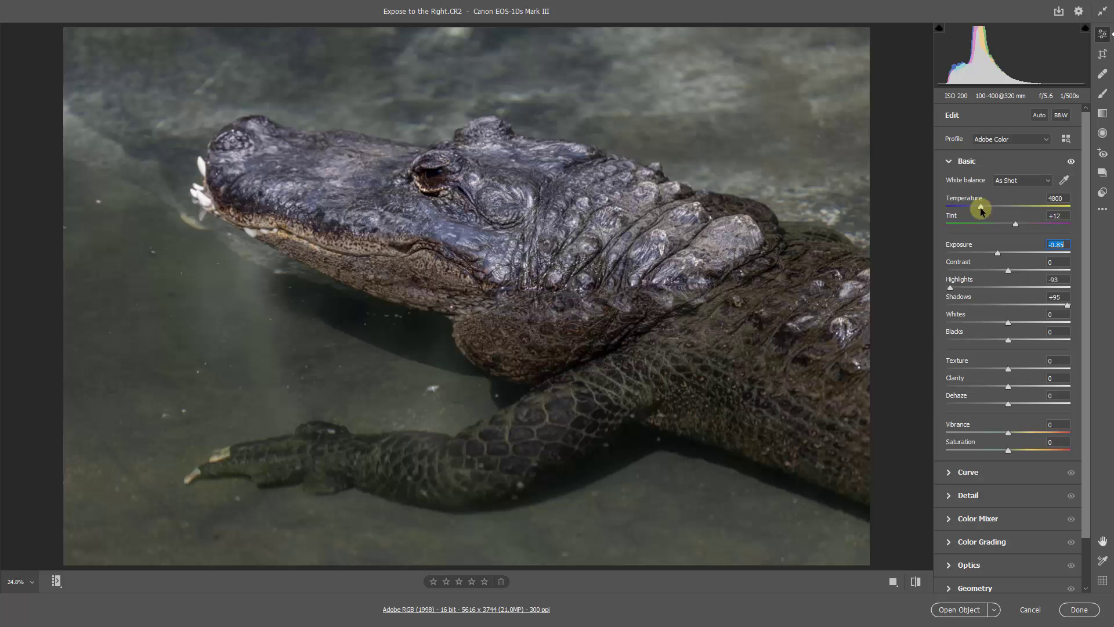
{"action": "left_click_drag", "start_coordinate": [982, 210], "coordinate": [984, 212]}
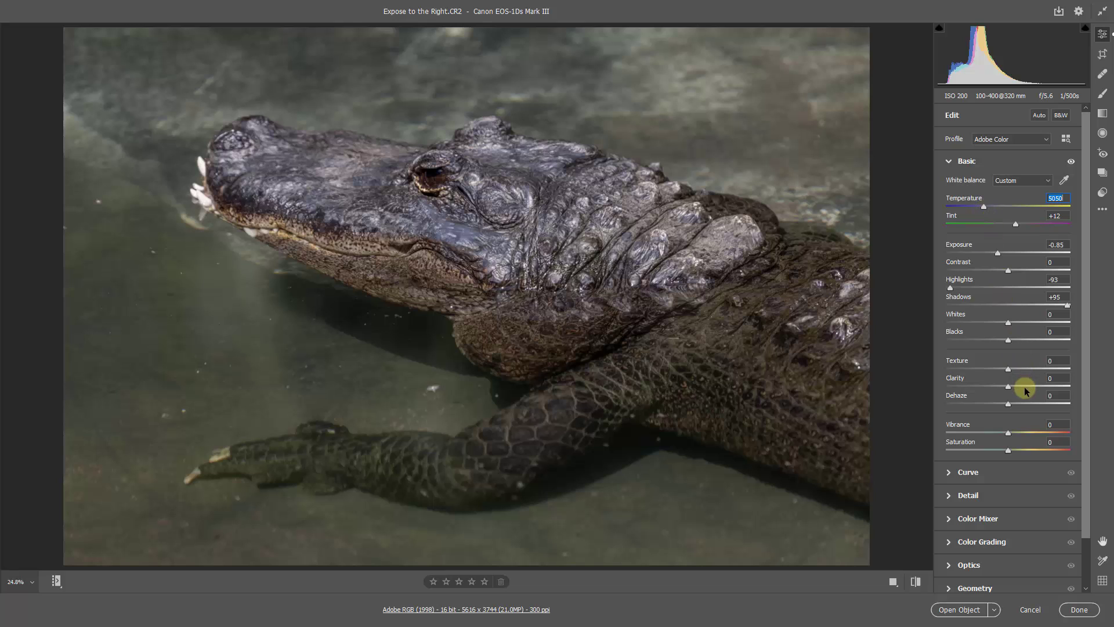
Raise the photo's Clarity to +27 and boost its Vibrance moderately
{"action": "left_click_drag", "start_coordinate": [1024, 387], "coordinate": [1025, 386]}
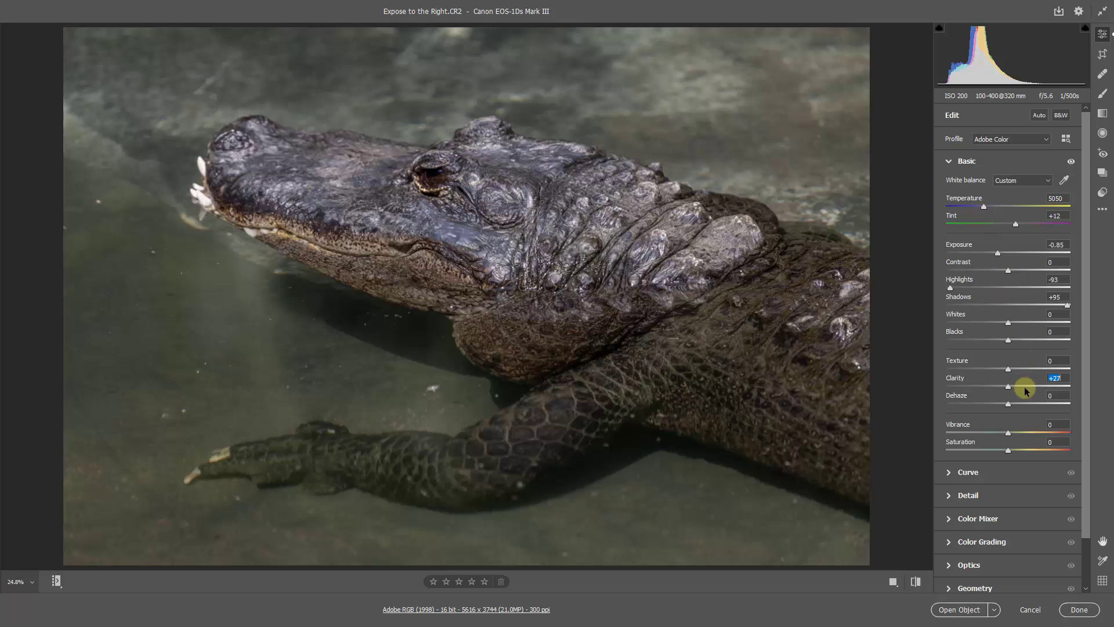
{"action": "left_click", "coordinate": [1029, 433]}
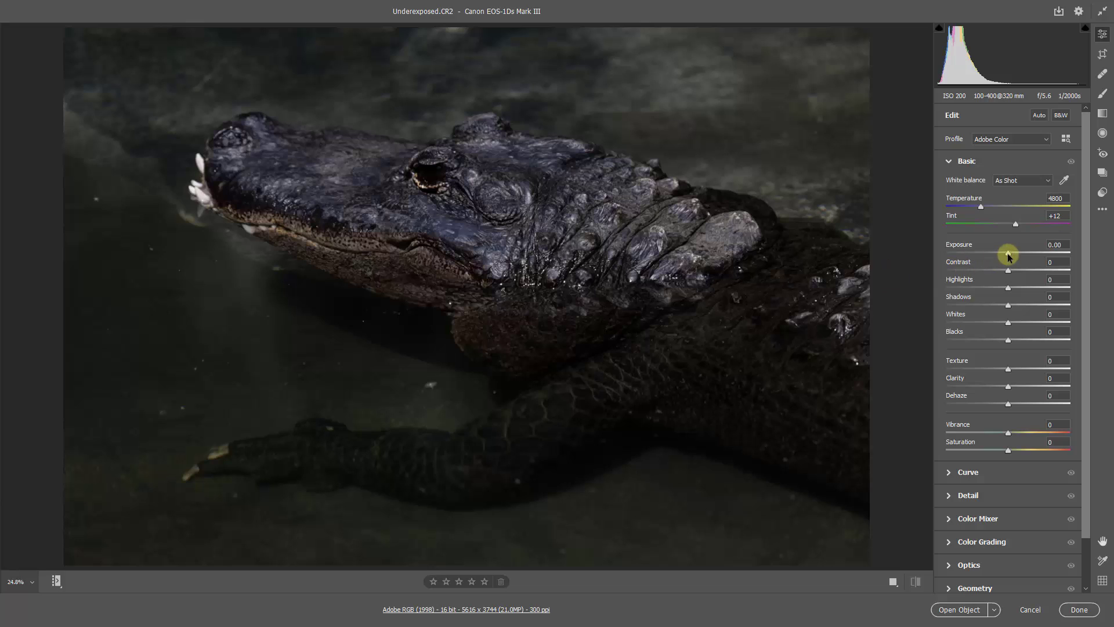
Brighten the Underexposed raw photo with Exposure +1.30 and Shadows +50, and warm it to a Temperature of 5200
{"action": "left_click_drag", "start_coordinate": [1008, 255], "coordinate": [1024, 257]}
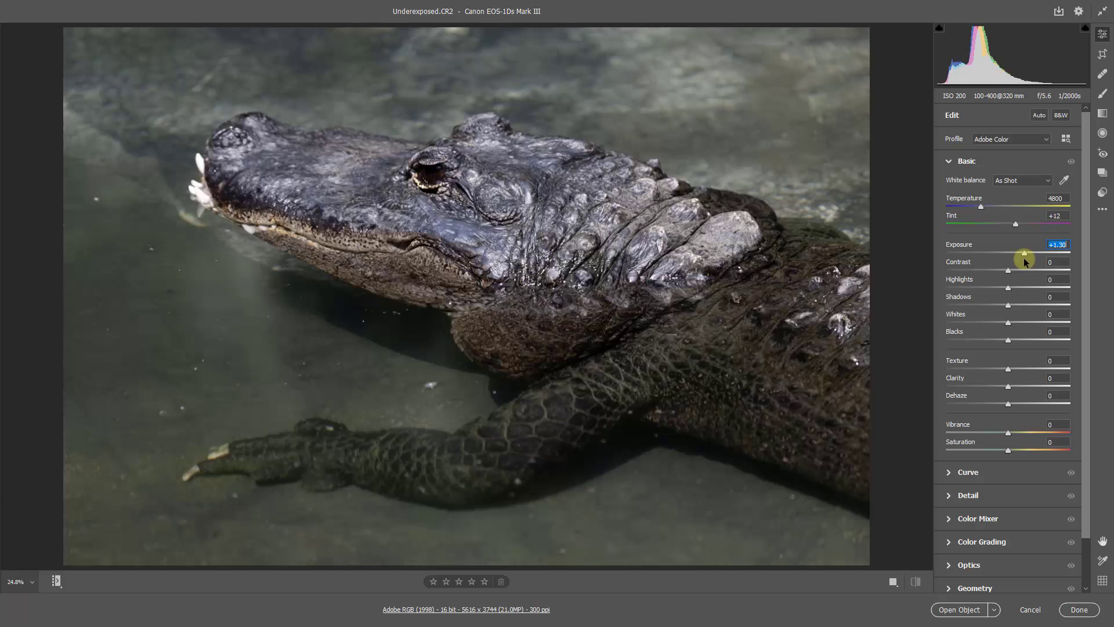
{"action": "left_click", "coordinate": [1036, 305]}
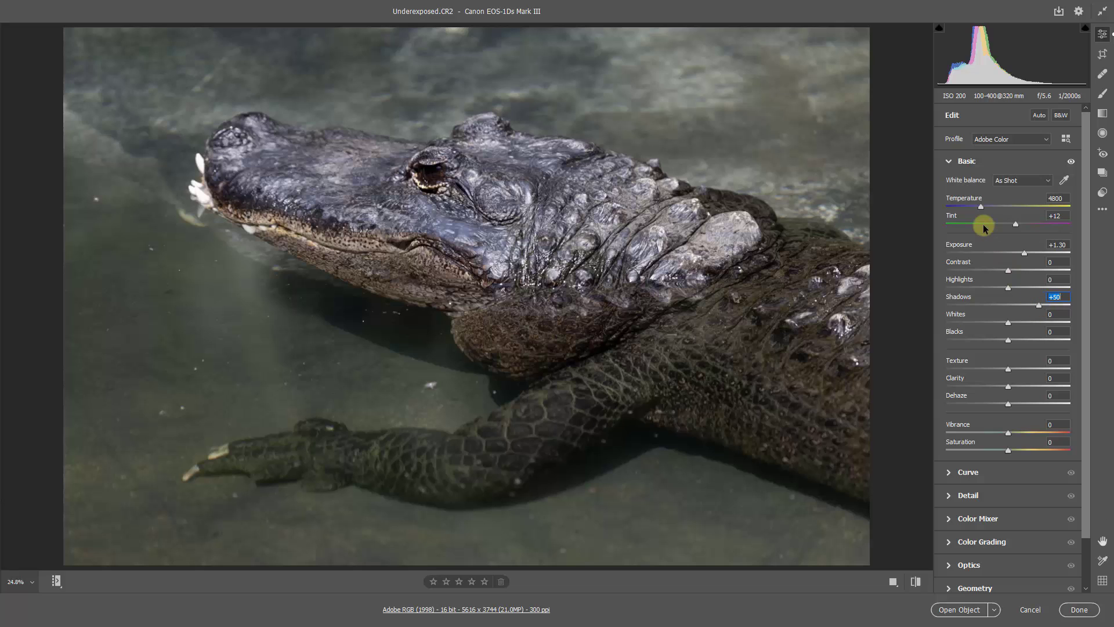
{"action": "left_click_drag", "start_coordinate": [981, 207], "coordinate": [984, 207]}
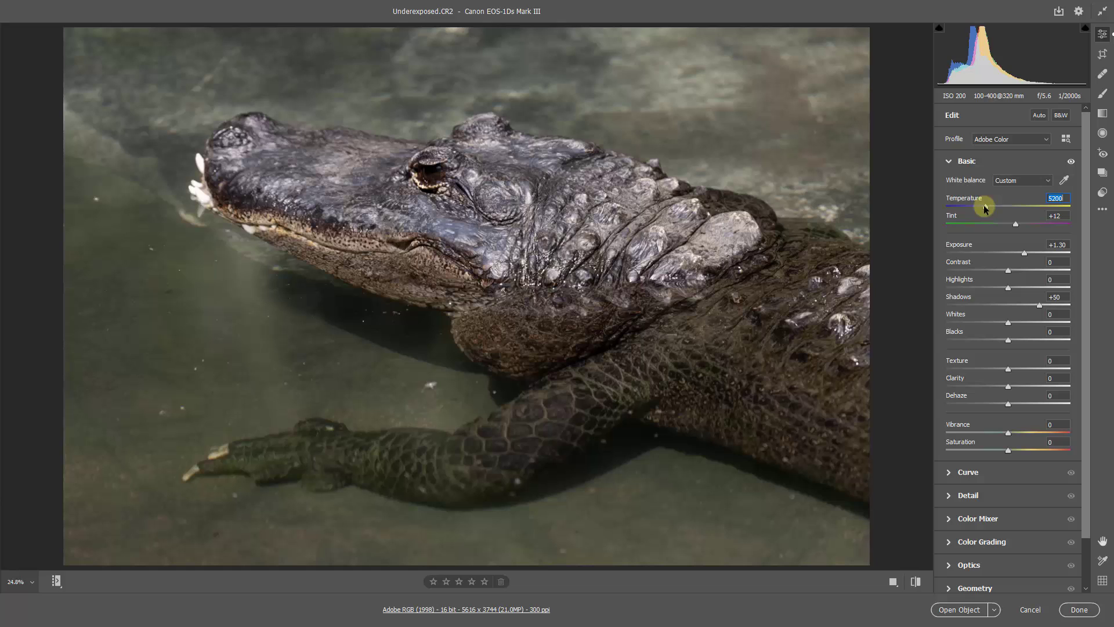
Raise the underexposed photo's Clarity to +29 and boost its Vibrance moderately
{"action": "left_click", "coordinate": [1026, 386]}
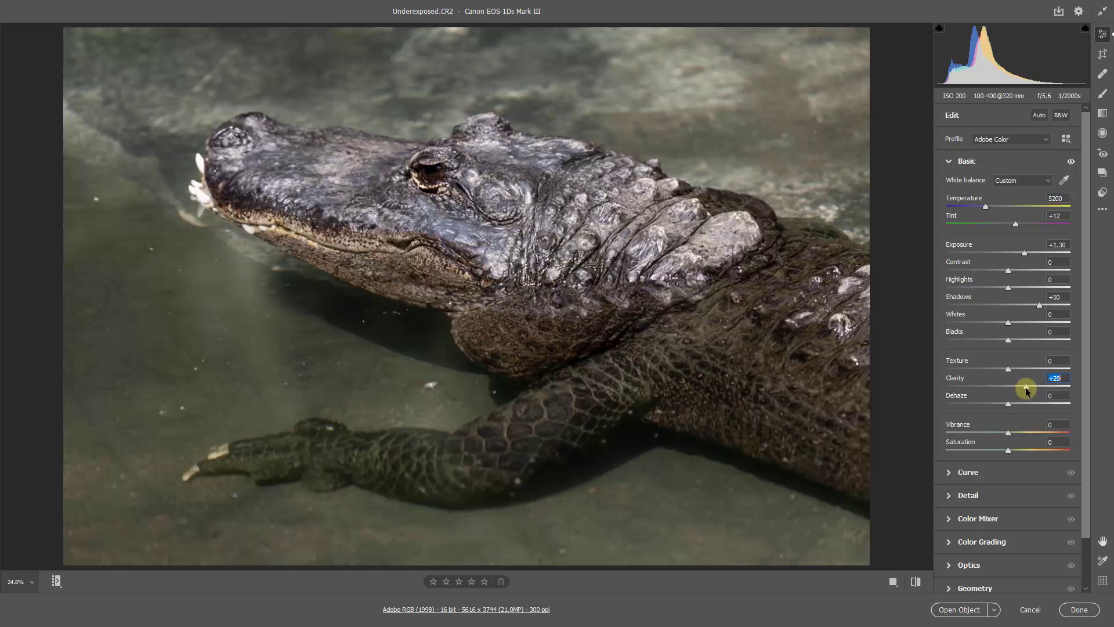
{"action": "left_click", "coordinate": [1025, 433]}
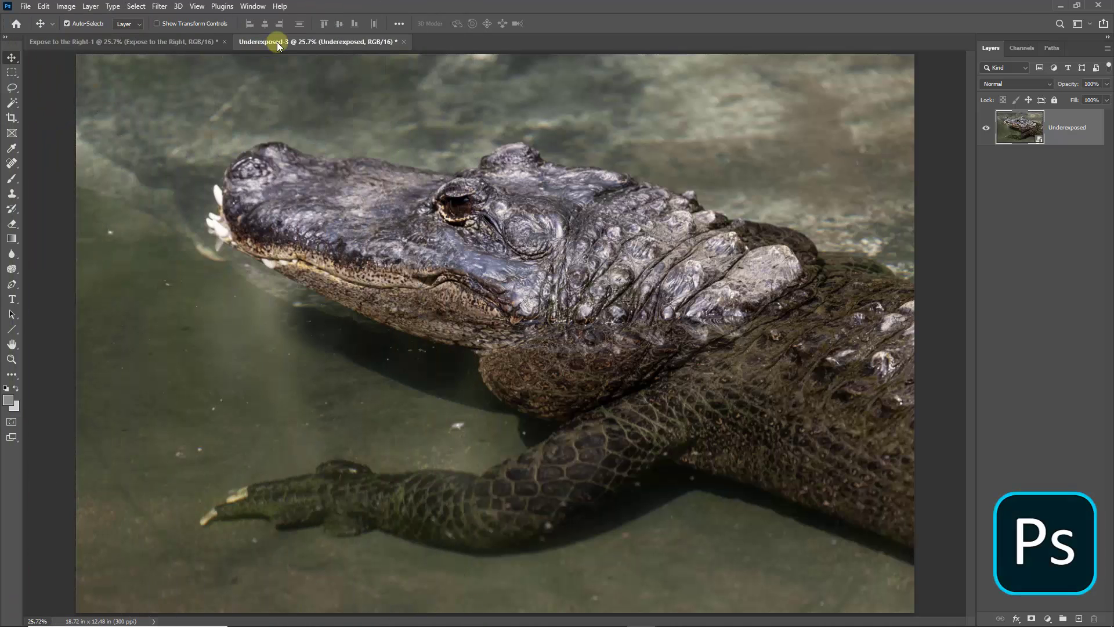
Float the Underexposed document in its own window and copy its layer into the Expose to the Right document
{"action": "left_click_drag", "start_coordinate": [277, 42], "coordinate": [388, 157]}
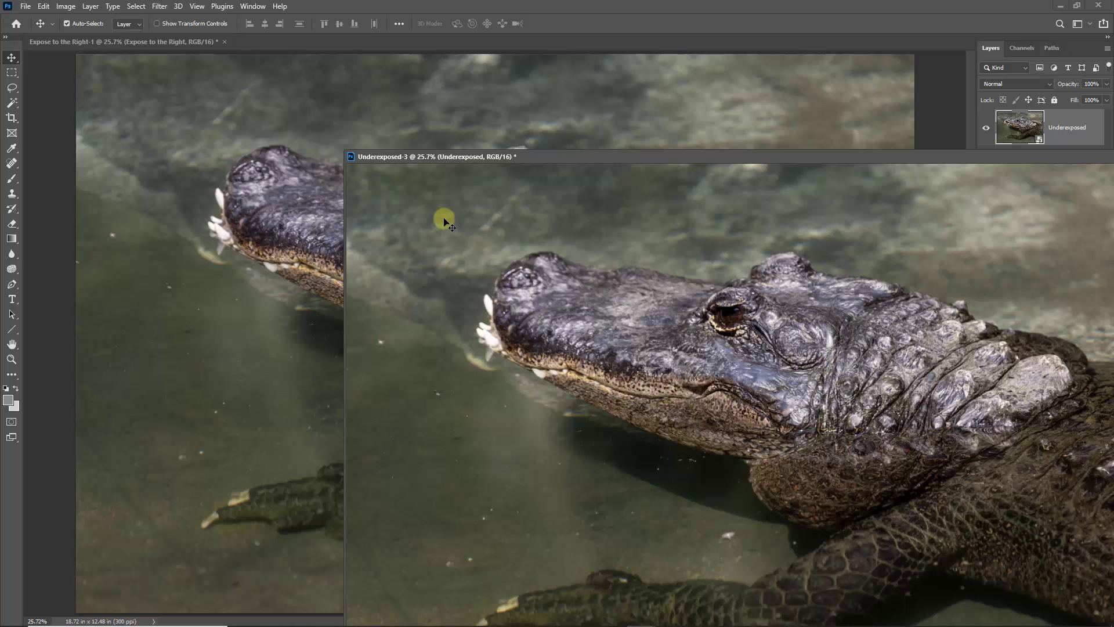
{"action": "left_click_drag", "start_coordinate": [445, 221], "coordinate": [246, 246]}
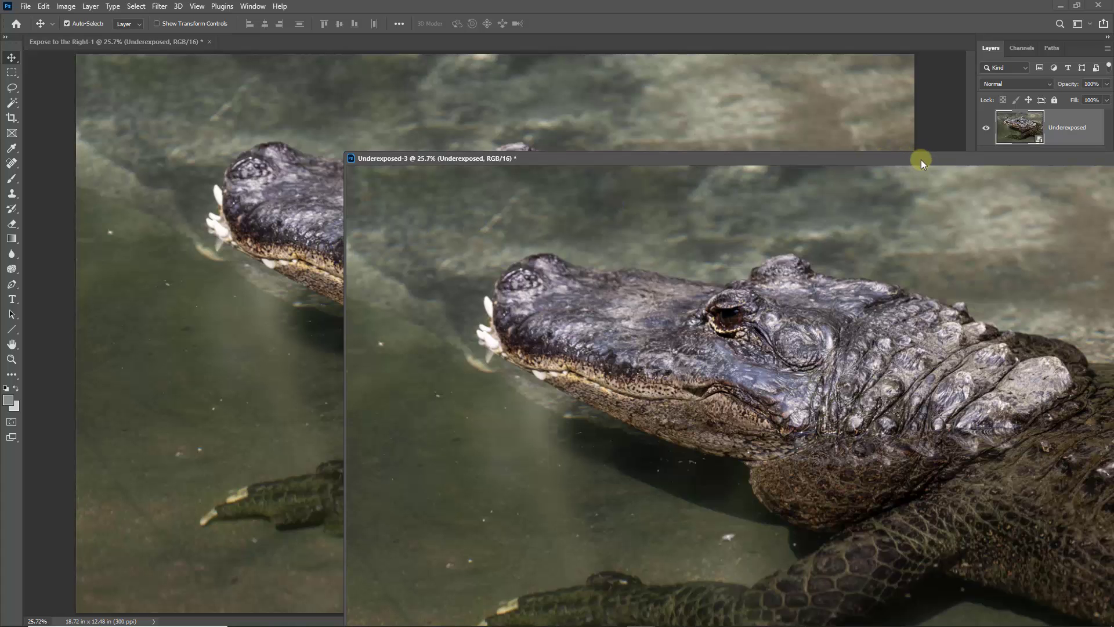
Move the floating Underexposed window into full view and close that document
{"action": "left_click_drag", "start_coordinate": [920, 158], "coordinate": [655, 114]}
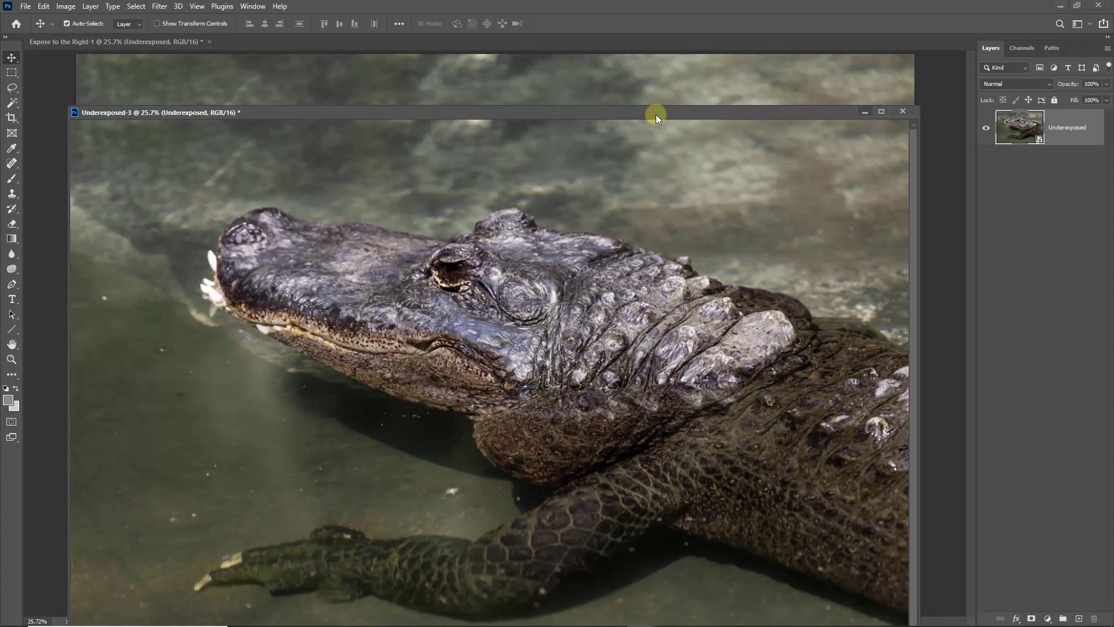
{"action": "left_click", "coordinate": [903, 111]}
{"action": "left_click", "coordinate": [567, 242]}
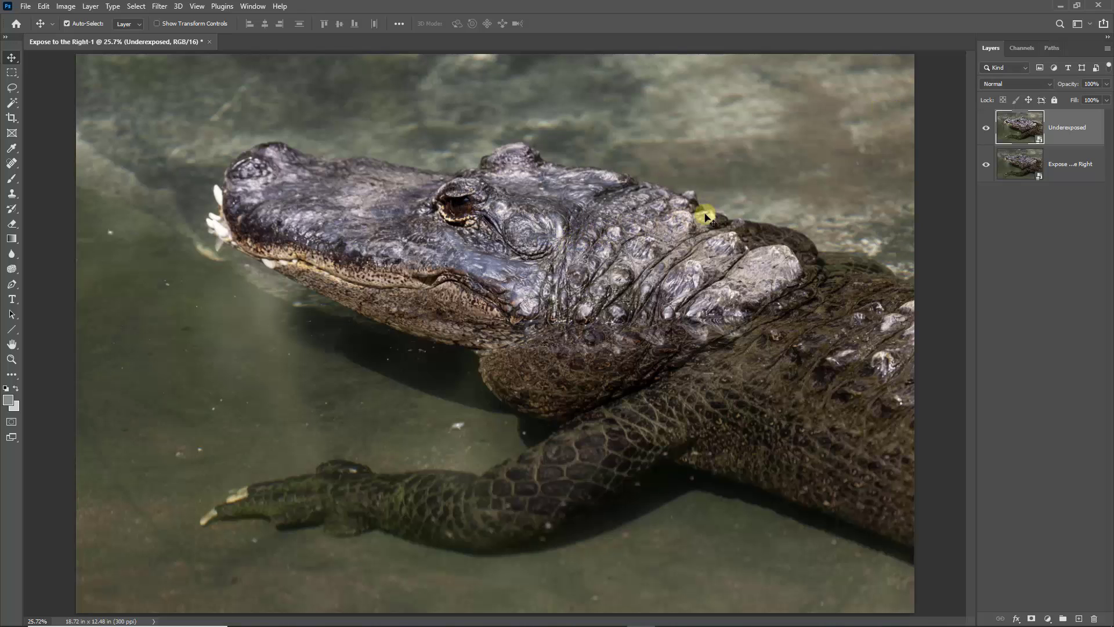
Compare noise in the dark water below the alligator's jaw at about 224% zoom, with the Underexposed layer hidden and shown
{"action": "left_click", "coordinate": [988, 129]}
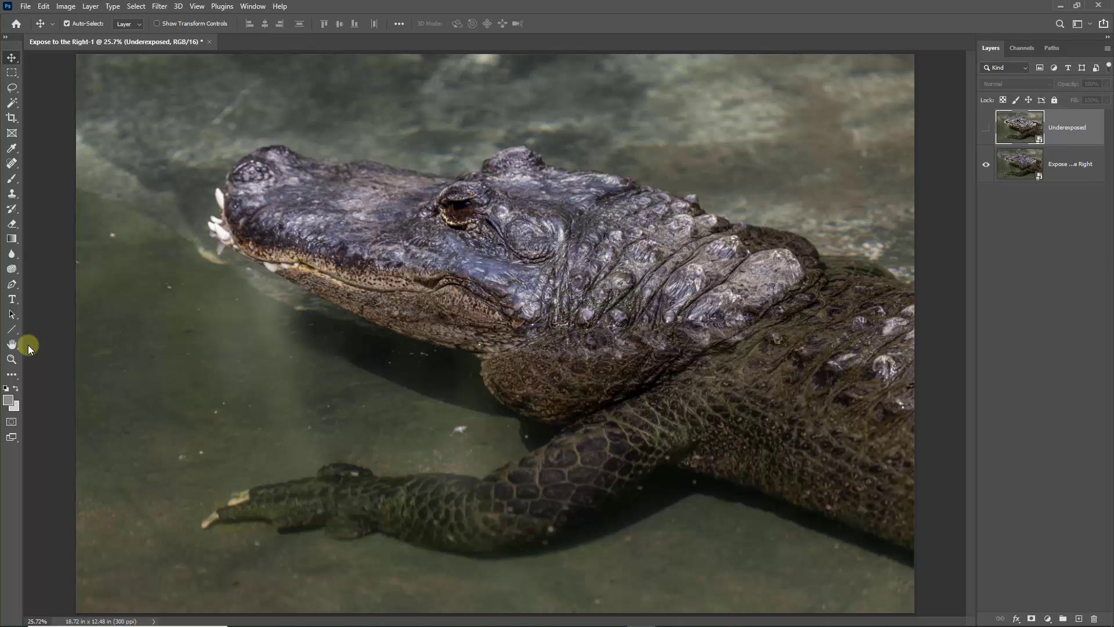
{"action": "left_click", "coordinate": [11, 359]}
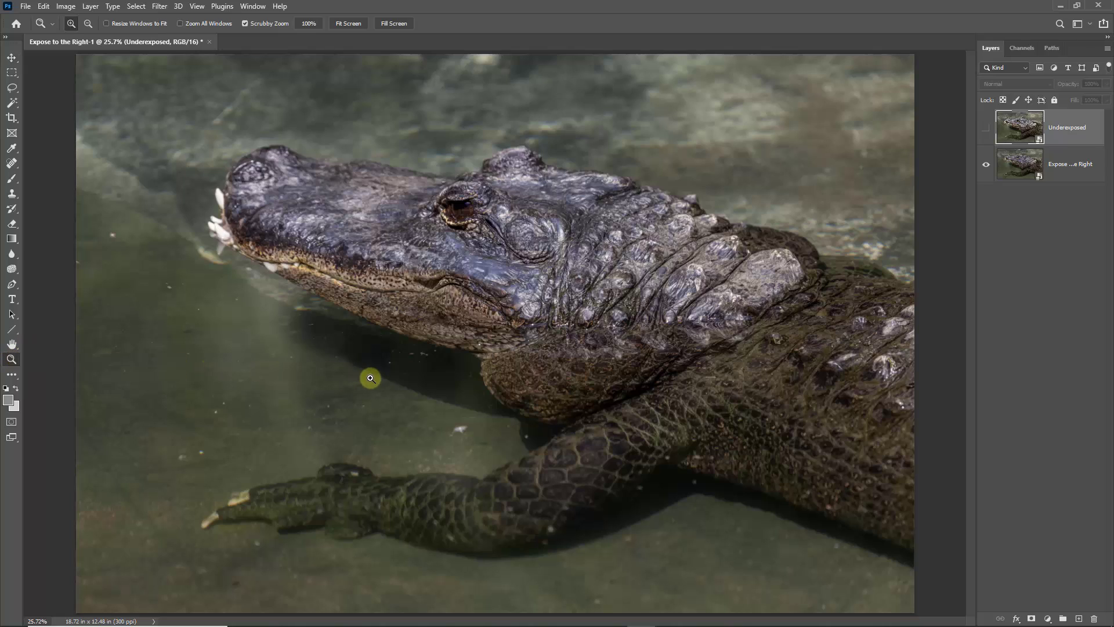
{"action": "left_click_drag", "start_coordinate": [376, 385], "coordinate": [467, 435]}
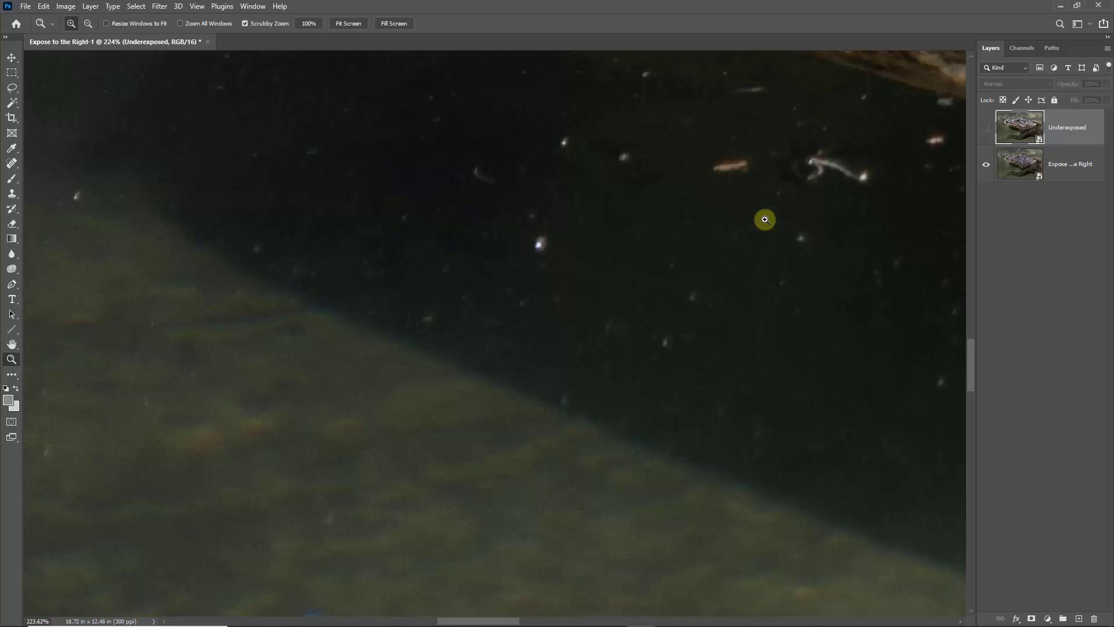
{"action": "left_click", "coordinate": [987, 128]}
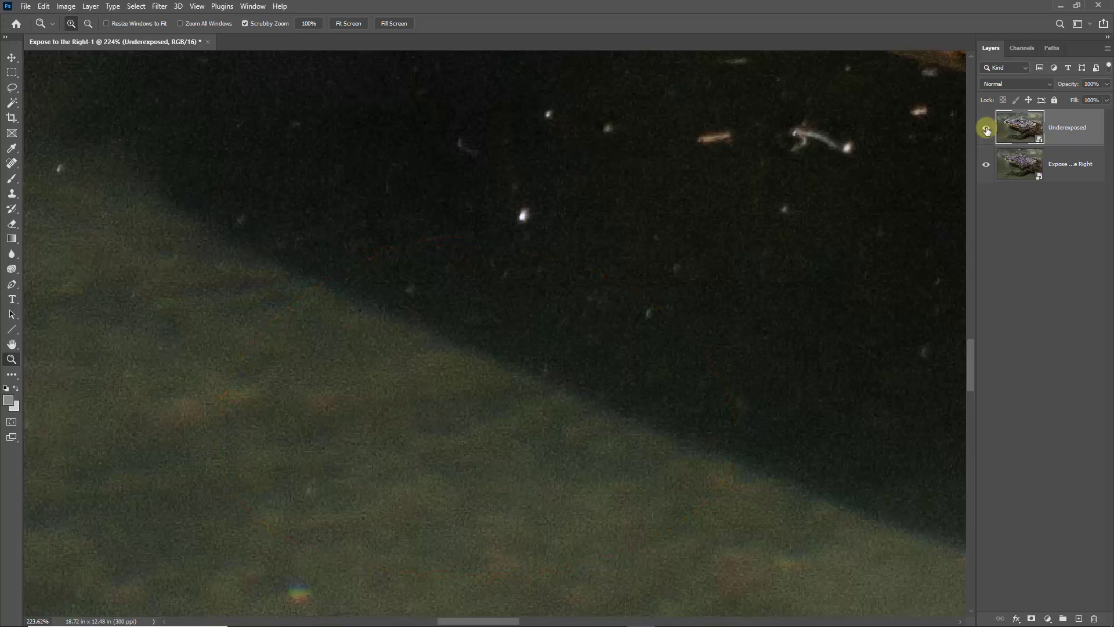
{"action": "left_click", "coordinate": [987, 129]}
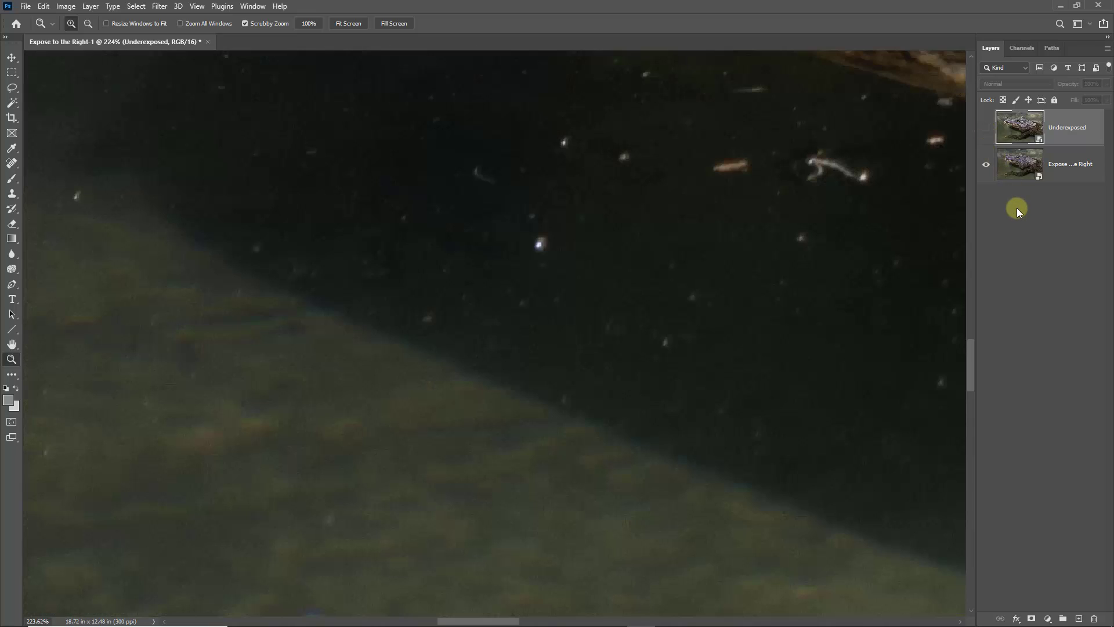
{"action": "left_click", "coordinate": [986, 129]}
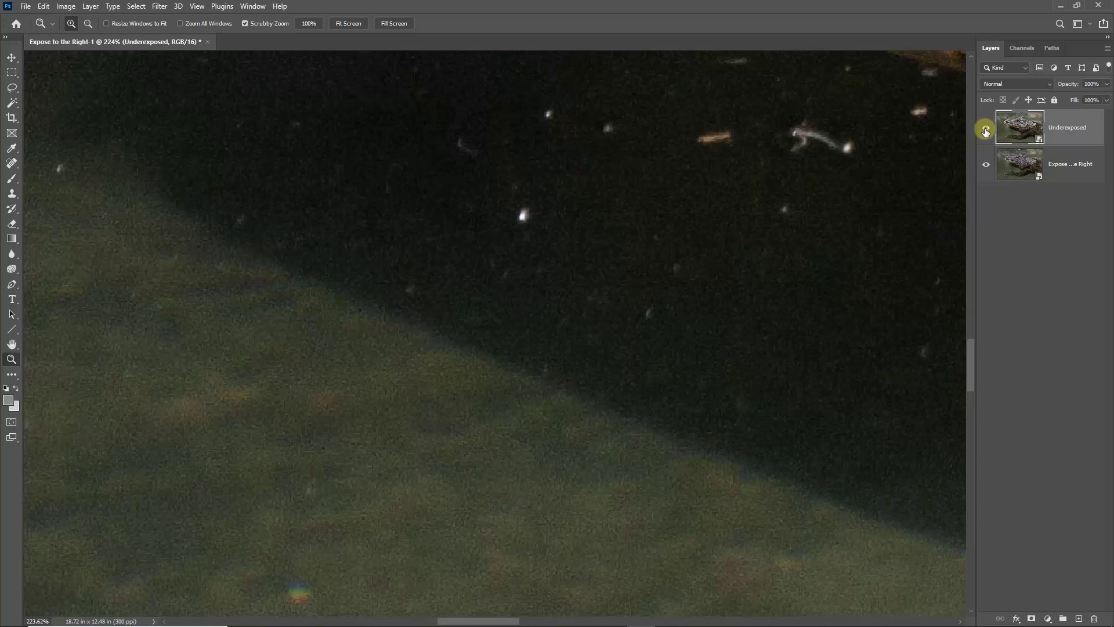
{"action": "left_click", "coordinate": [985, 131]}
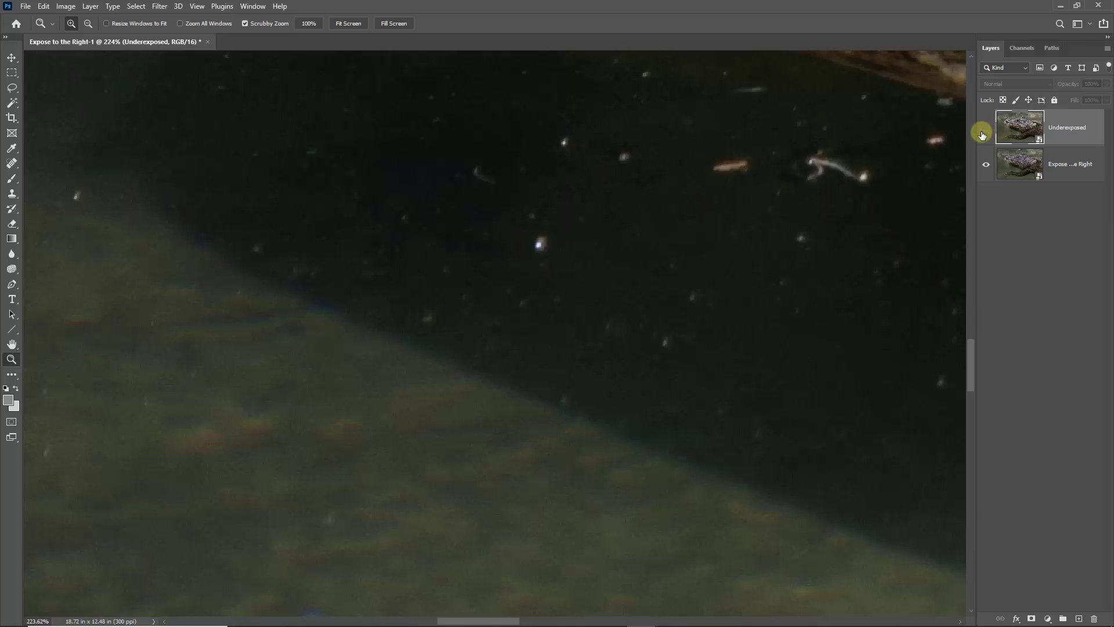
Compare the overall look of both exposures at full image view by showing and hiding the Underexposed layer
{"action": "left_click", "coordinate": [982, 136]}
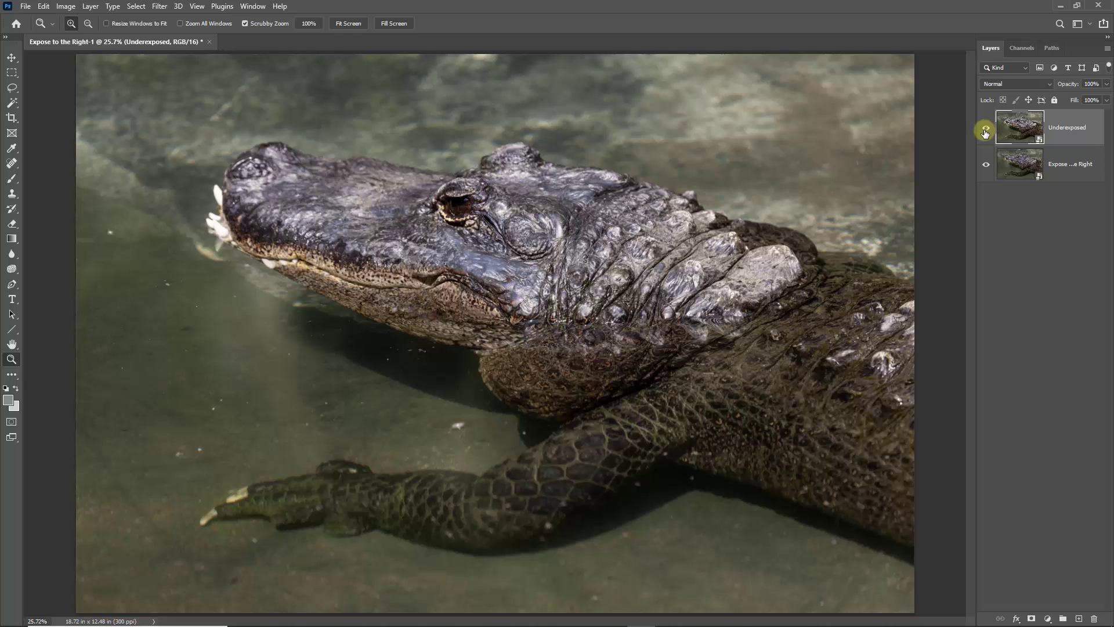
{"action": "left_click", "coordinate": [984, 131]}
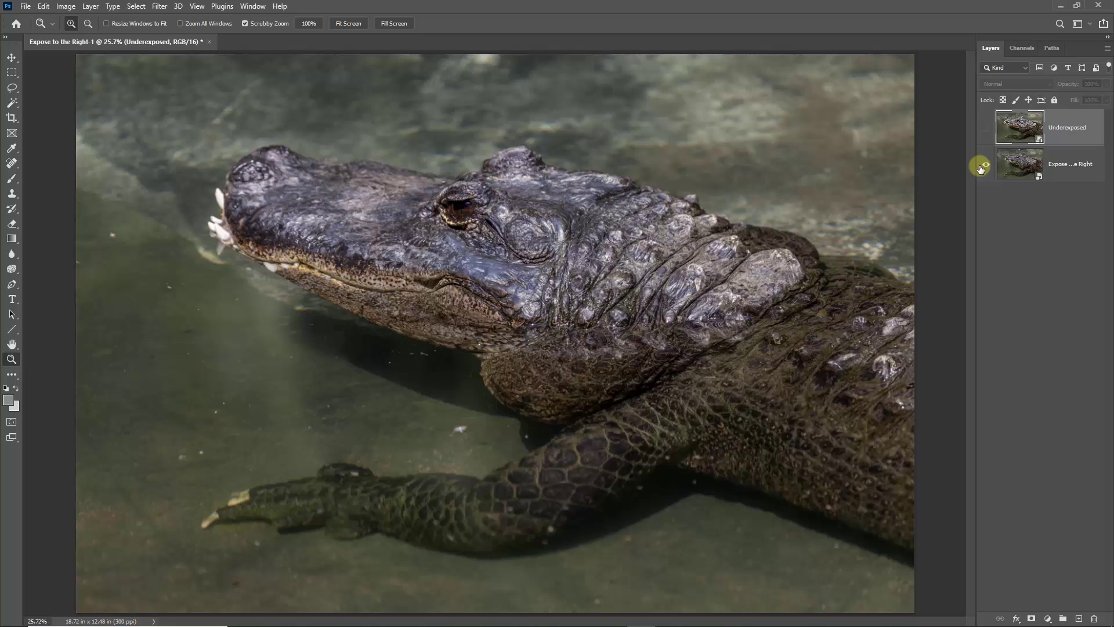
{"action": "left_click", "coordinate": [985, 128]}
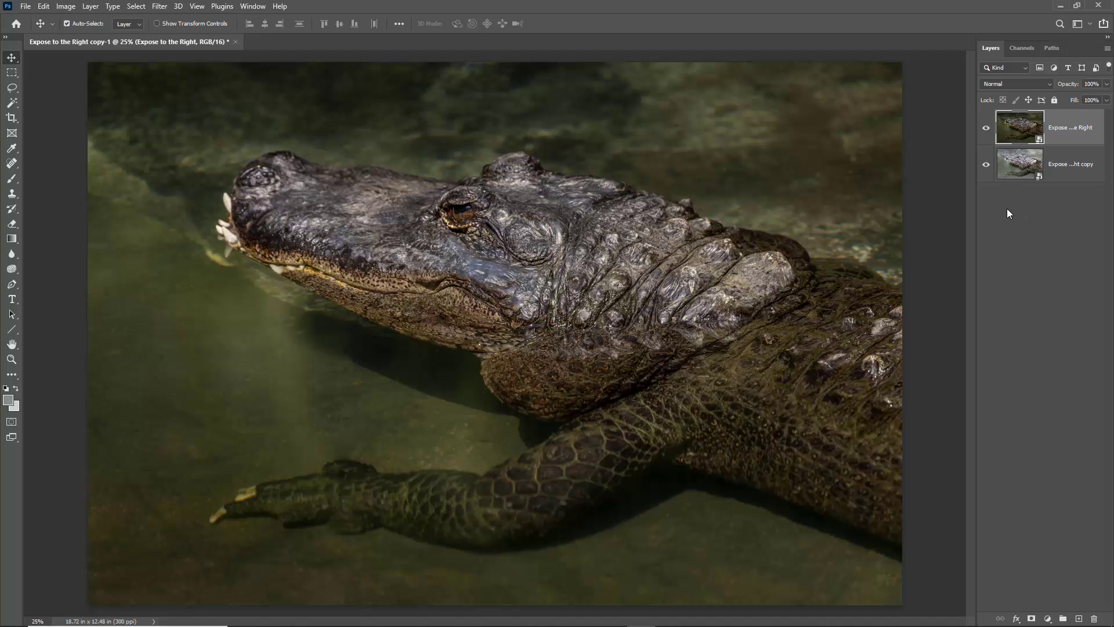
Compare the edited Expose to the Right layer with the copy beneath it by hiding and restoring the top layer
{"action": "left_click", "coordinate": [986, 129]}
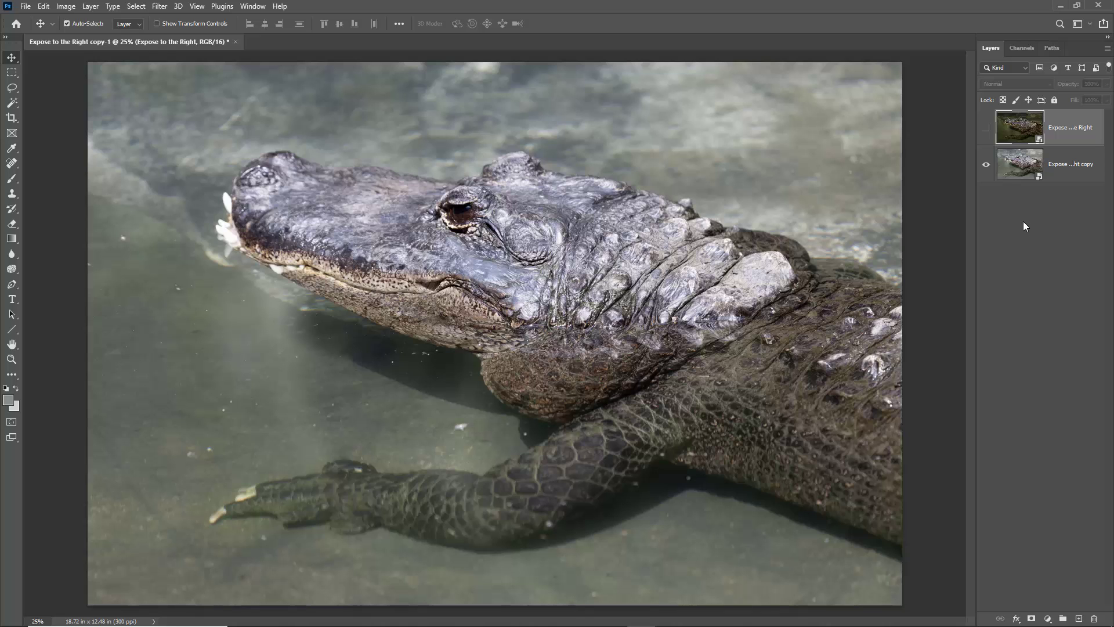
{"action": "left_click", "coordinate": [986, 127]}
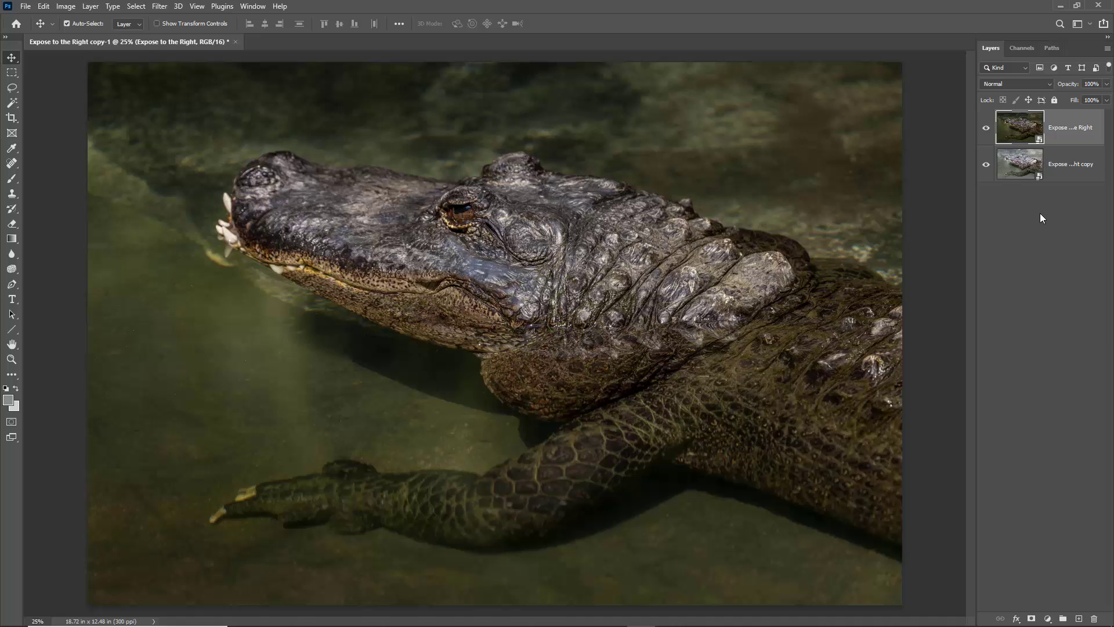